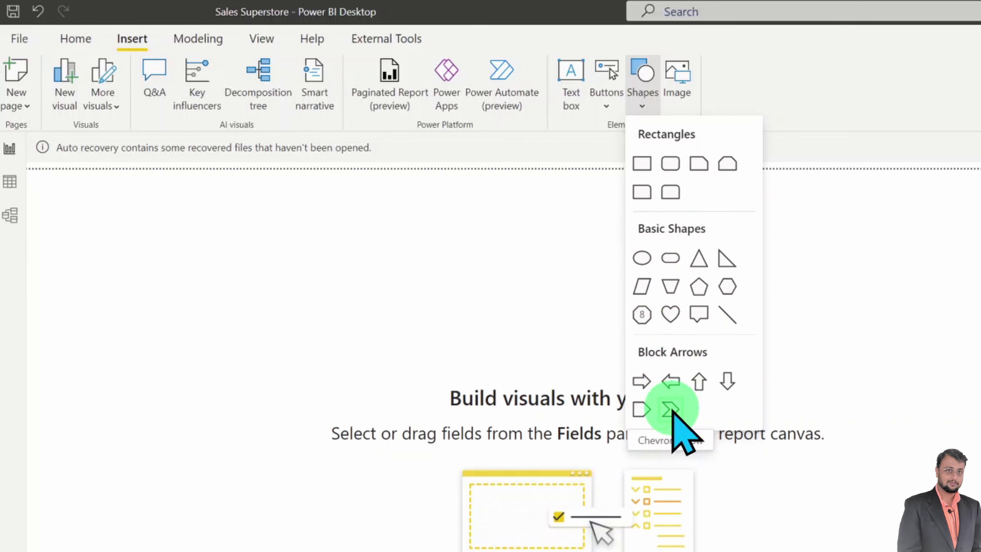
Insert a chevron arrow shape, move it down to the left-middle of the page and widen it slightly
left_click(675, 413)
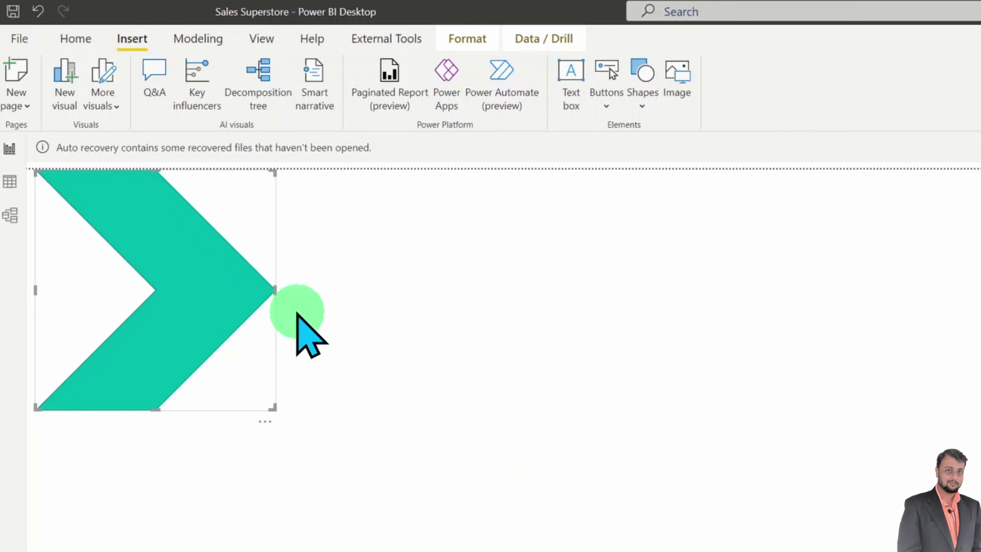
left_click_drag(265, 421, 282, 368)
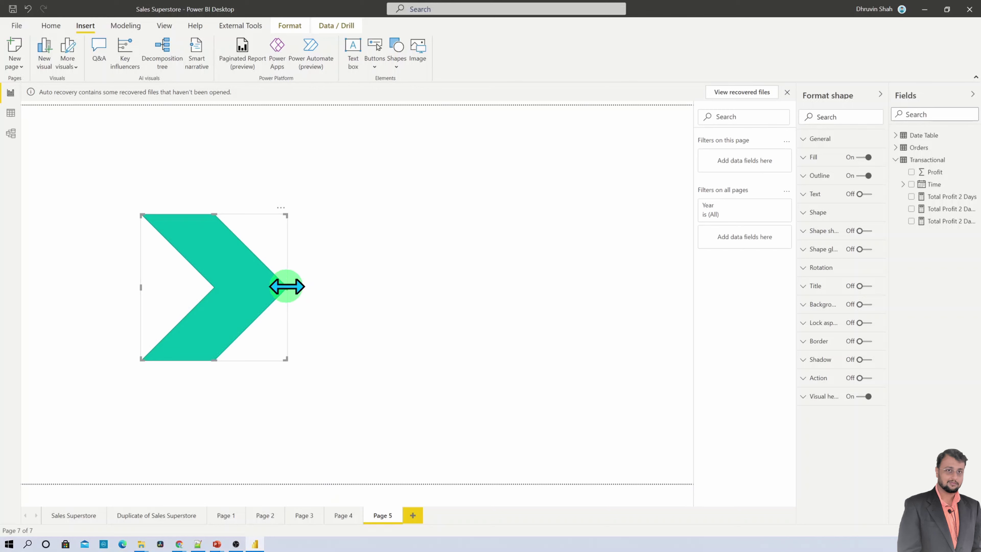
left_click_drag(286, 287, 319, 287)
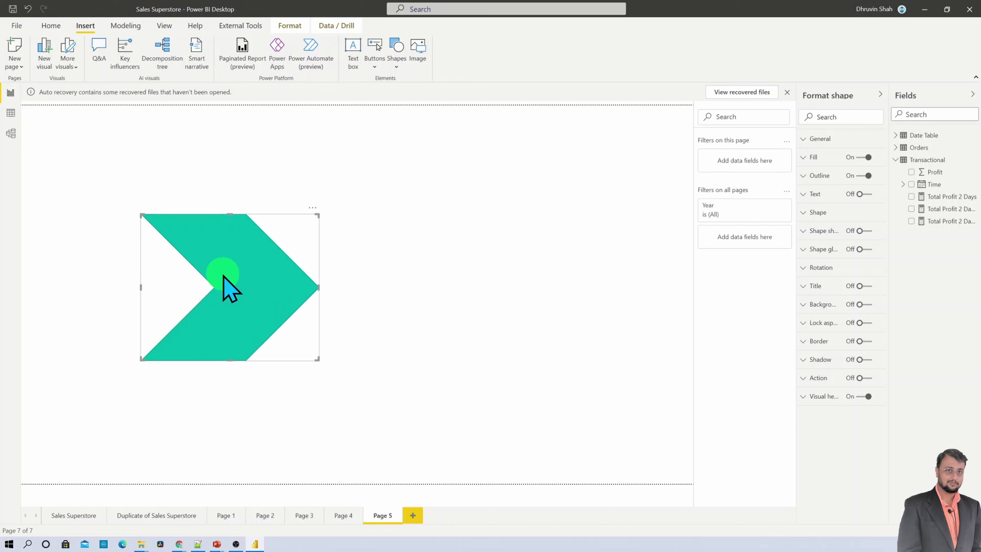
left_click(814, 159)
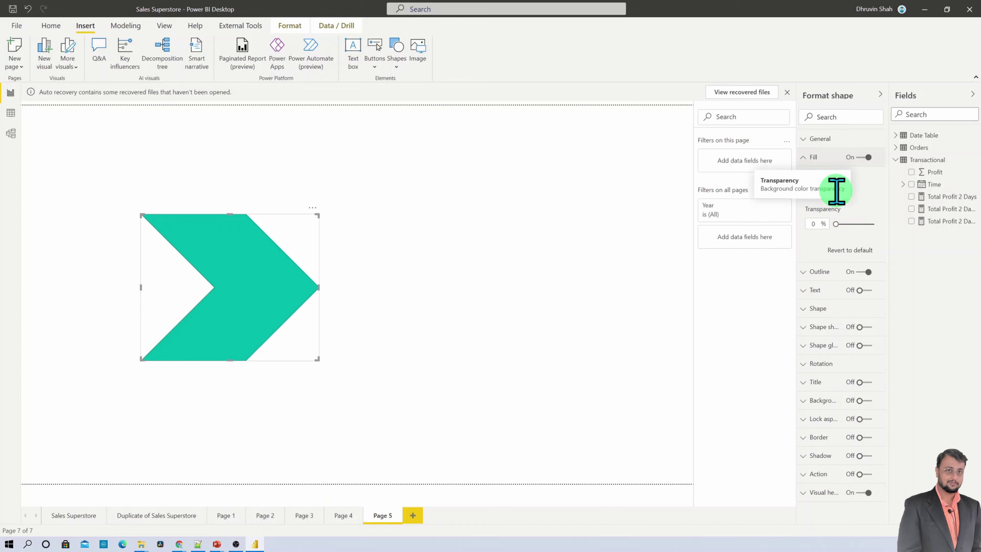
Add a card visual showing Profit from the Transactional table and place it in the page's upper right area
left_click(617, 170)
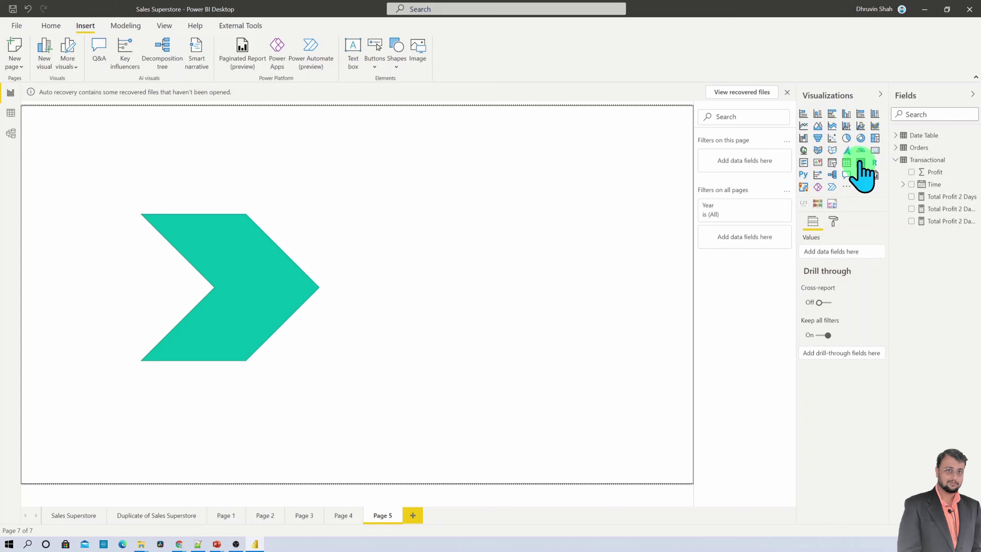
left_click(874, 152)
left_click_drag(262, 197, 600, 188)
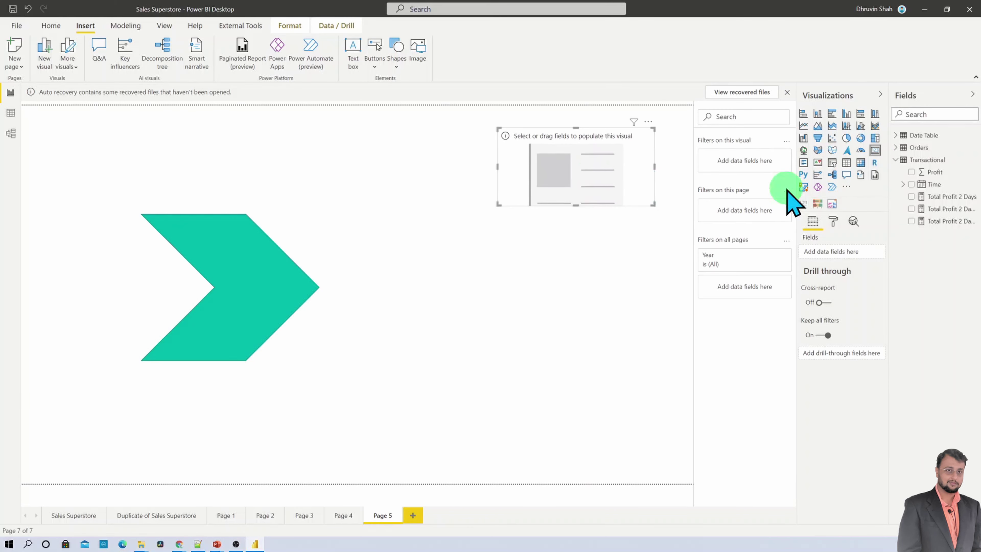
left_click(915, 172)
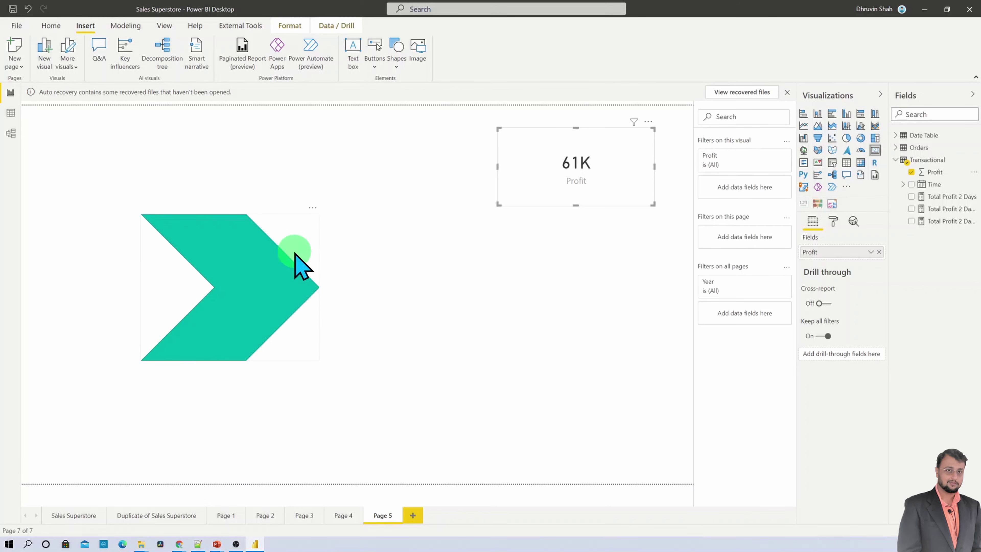
Set up conditional formatting for the chevron's fill: colour scale based on Sum of Profit from Transactional, default formatting As zero
left_click(305, 259)
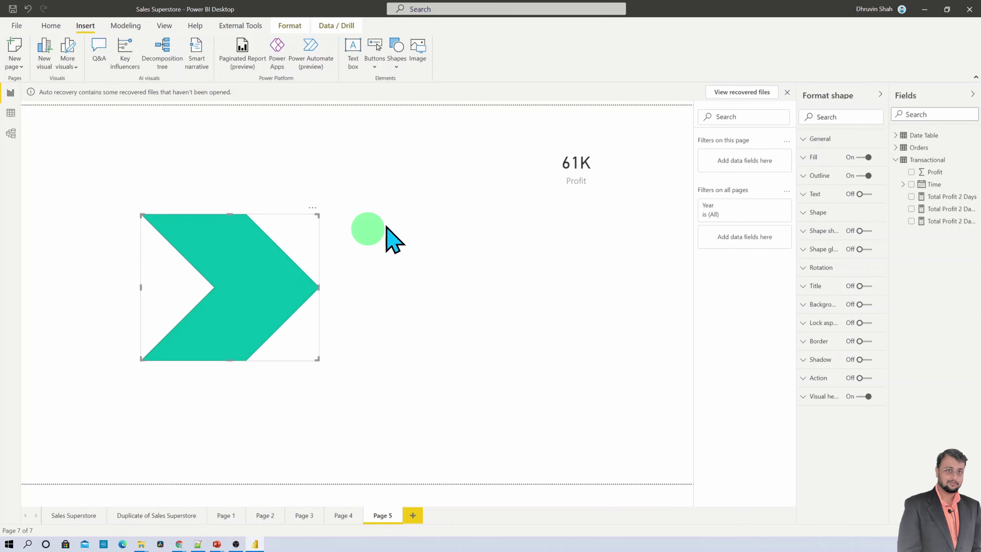
left_click(822, 157)
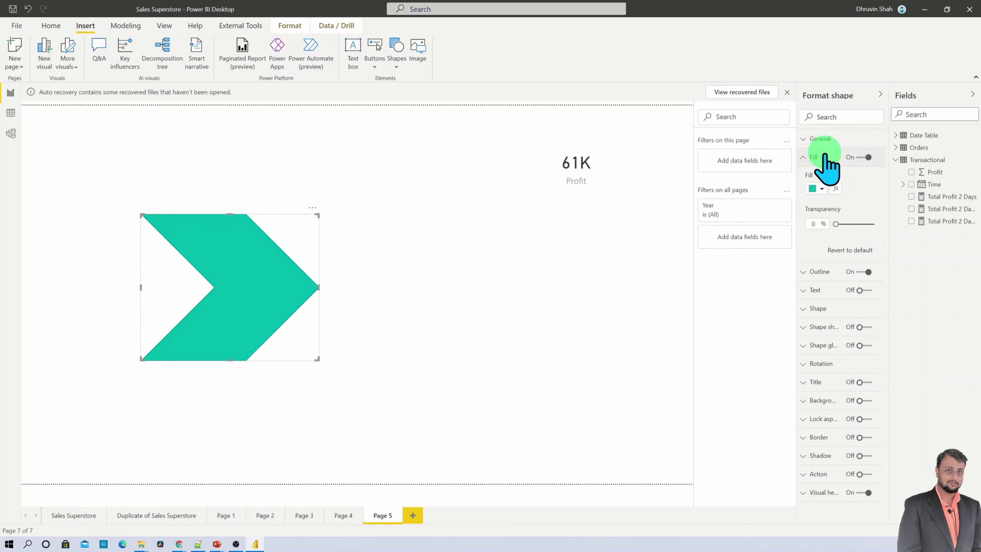
left_click(835, 188)
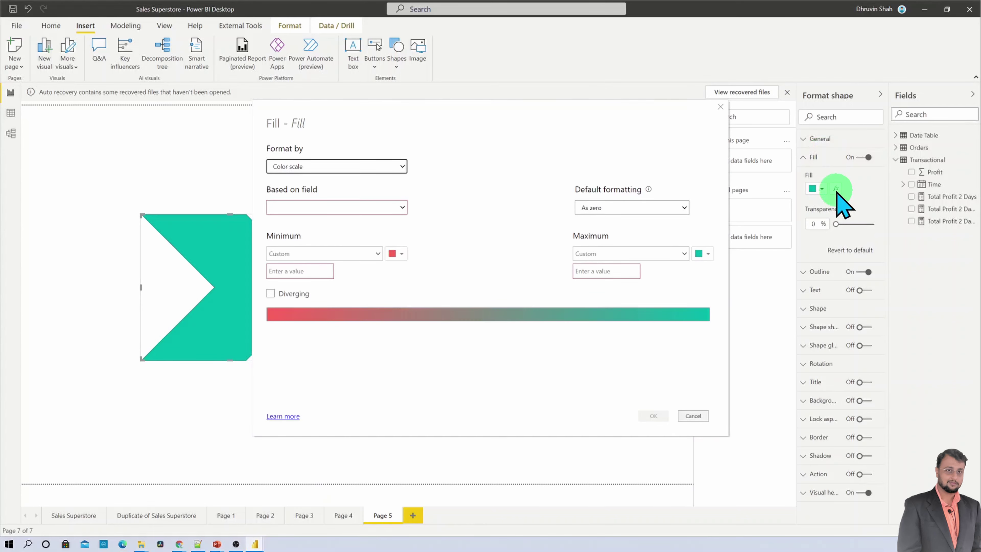
left_click(377, 167)
left_click(378, 175)
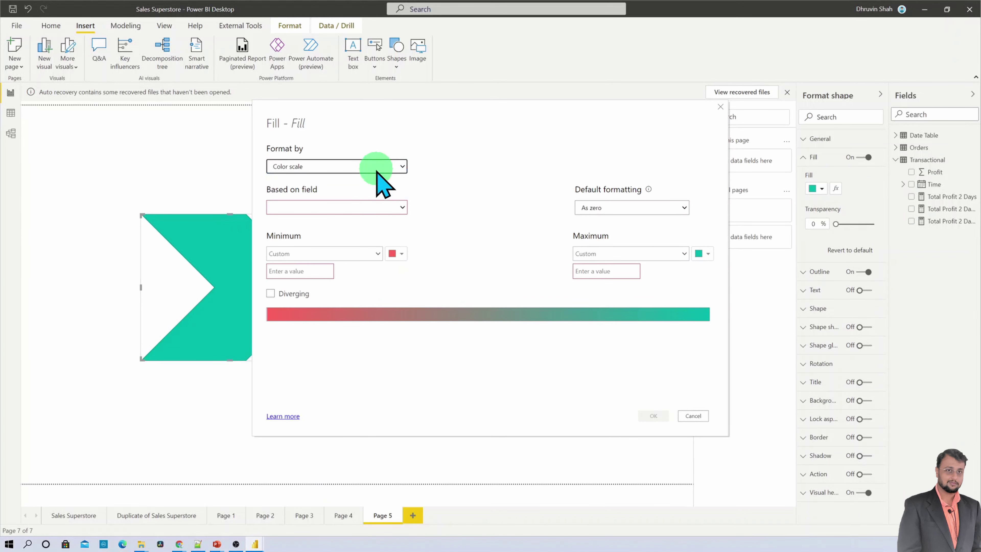
left_click(370, 209)
left_click(306, 273)
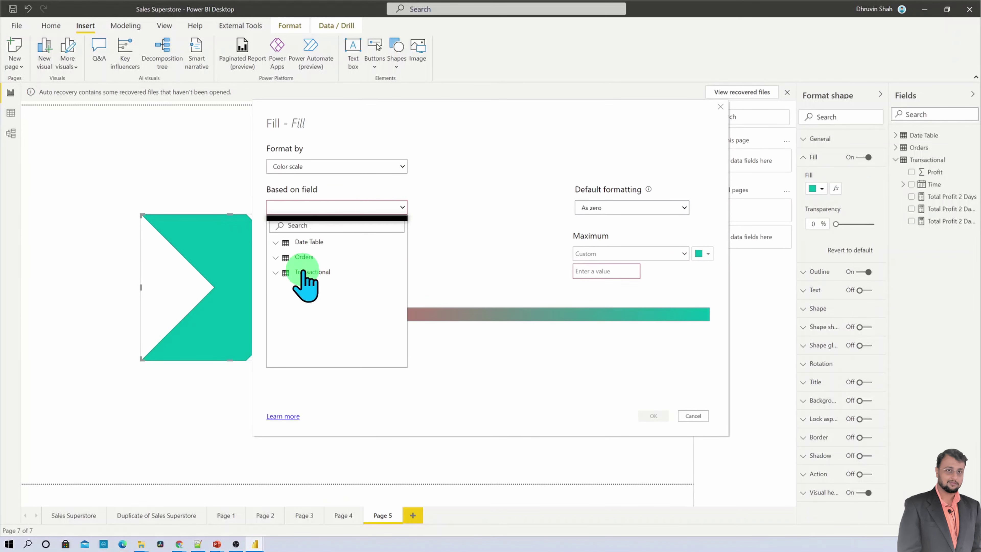
left_click(304, 288)
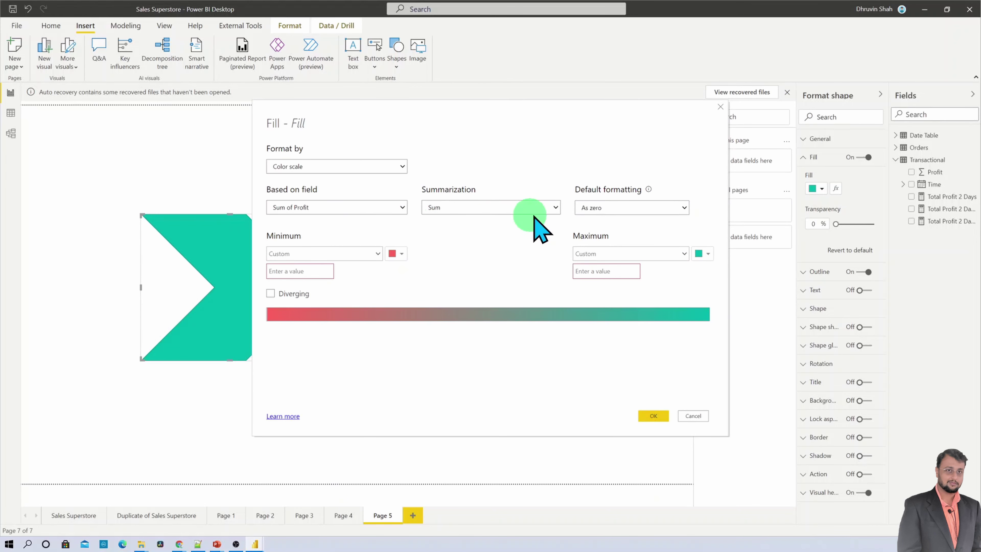
left_click(601, 209)
left_click(602, 227)
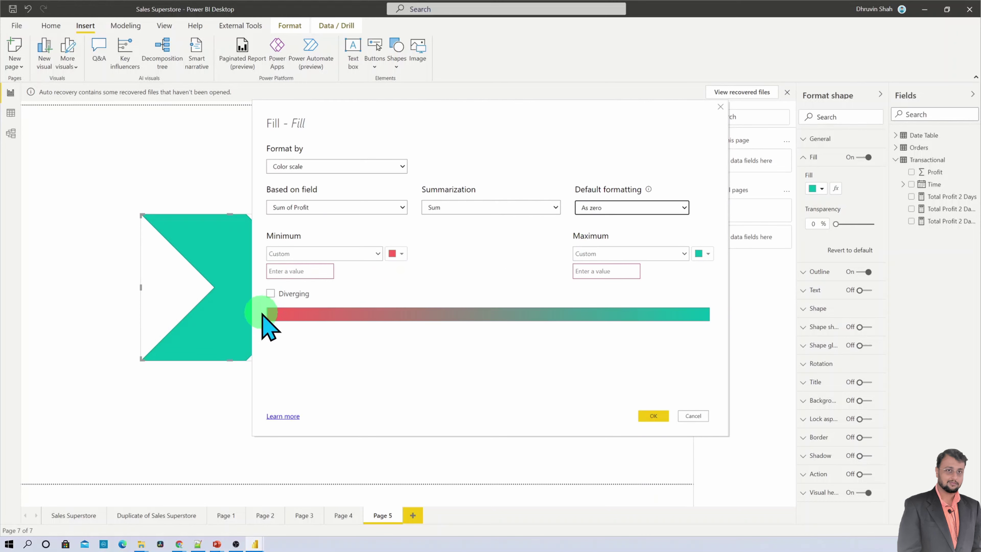
Make the fill's colour scale diverging with minimum 0, center 50000 and maximum 70000, and apply it
left_click(271, 294)
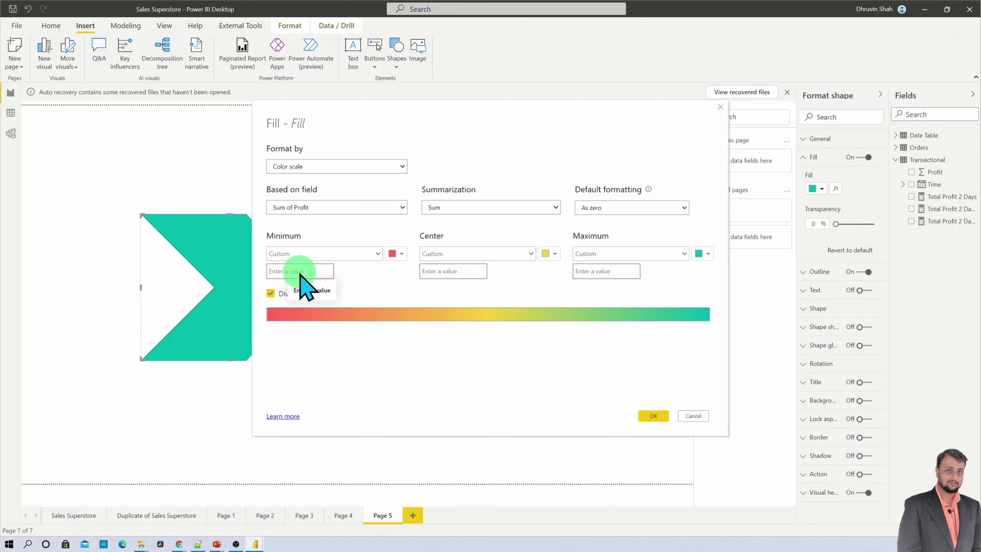
left_click(307, 271)
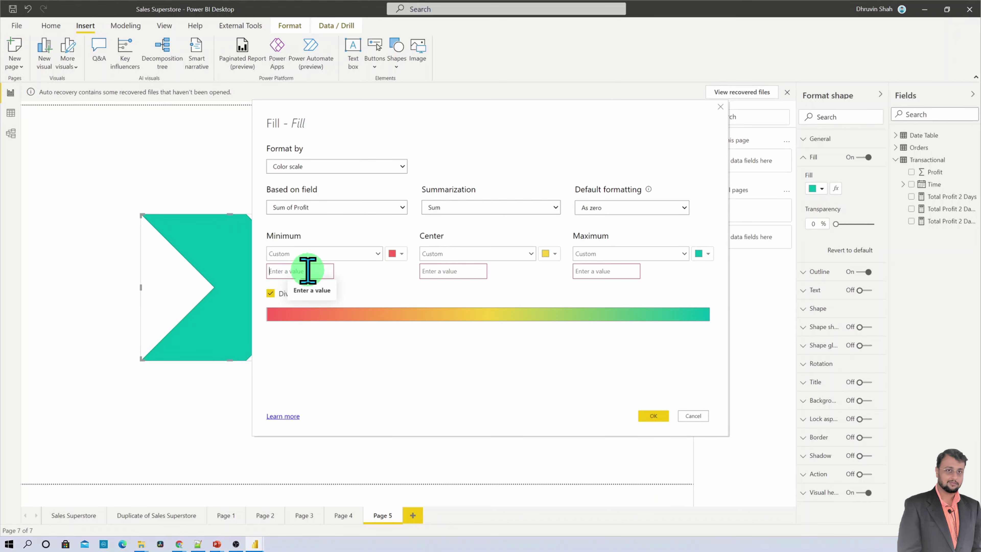
left_click(440, 271)
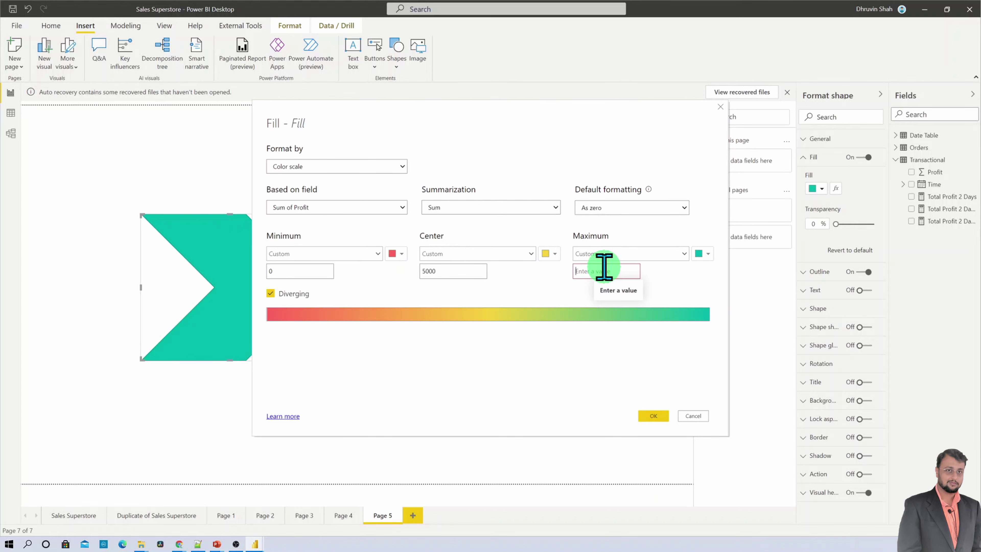
left_click(471, 274)
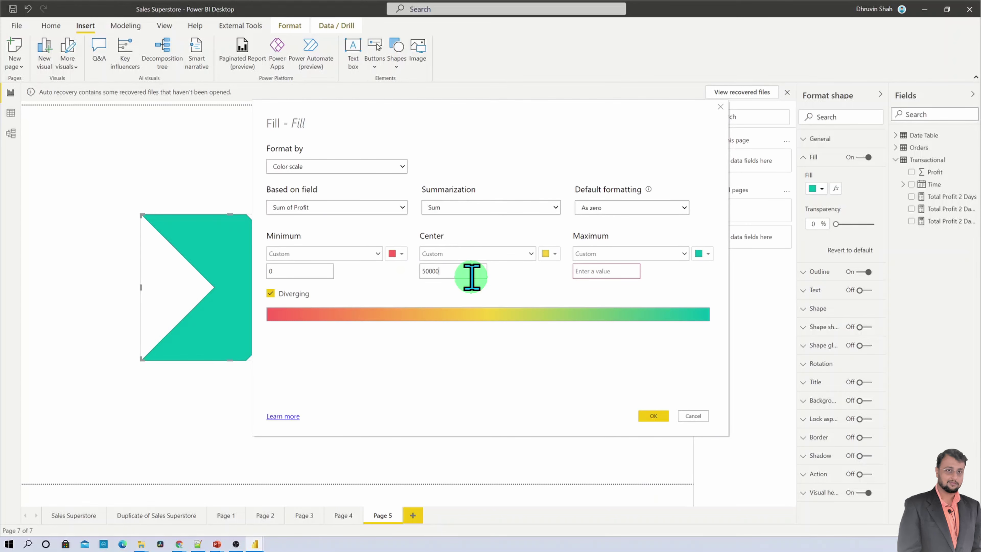
type("0000")
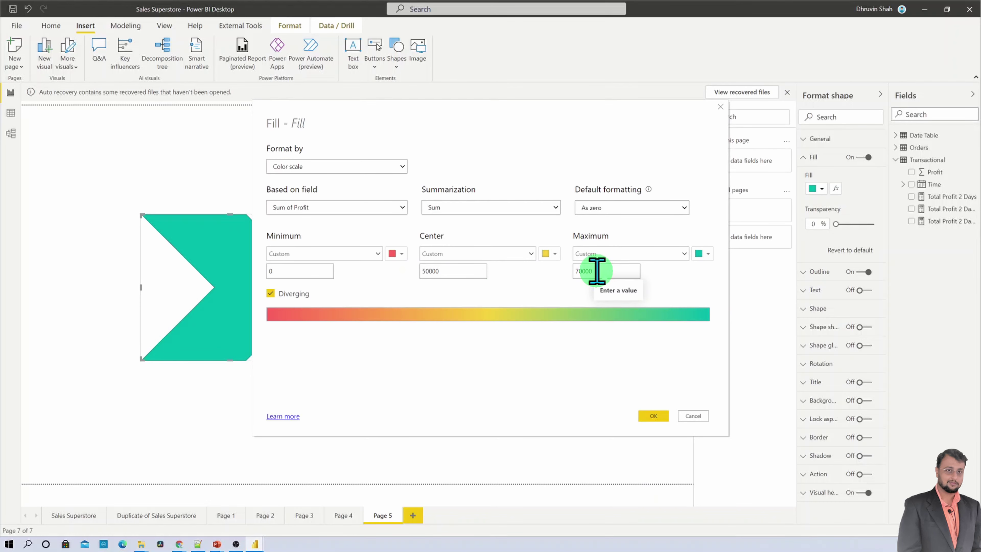
left_click(660, 418)
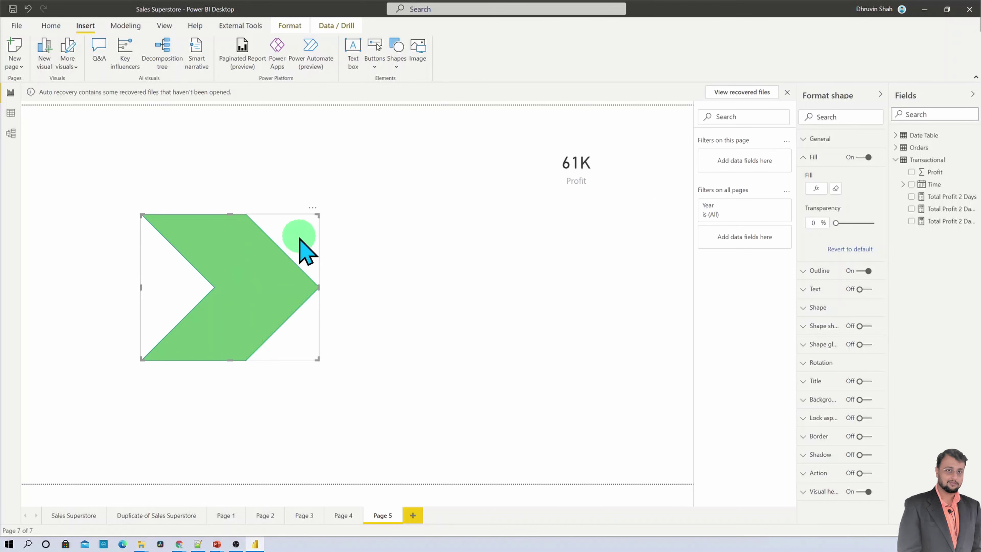
Add a slicer on the Transactional Time field and move it above the chevron, left of the Profit card
left_click(451, 230)
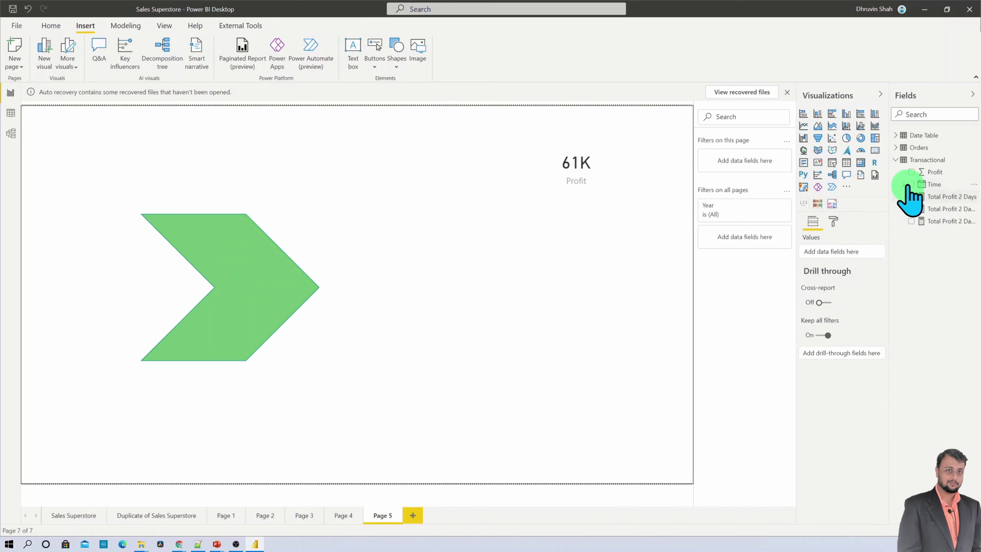
left_click(832, 162)
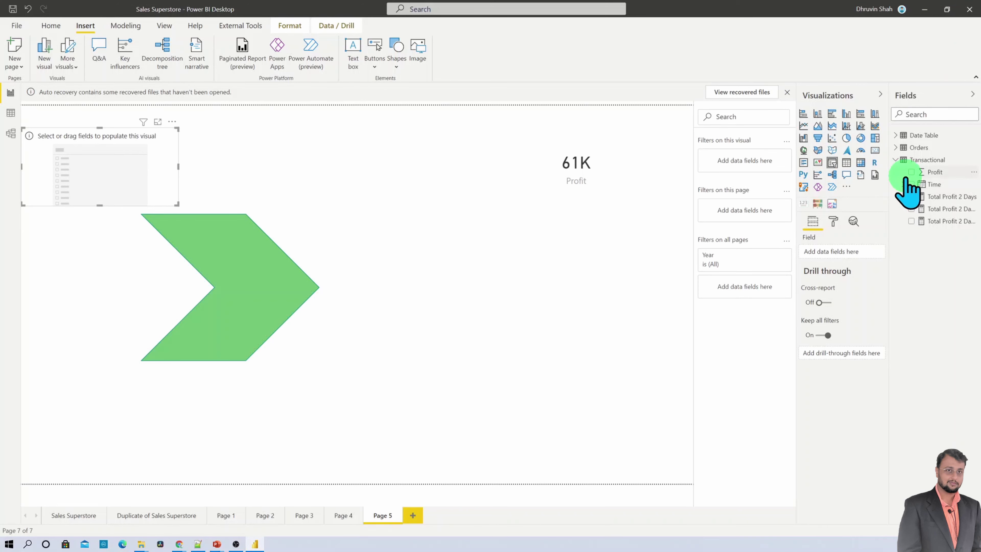
left_click(909, 185)
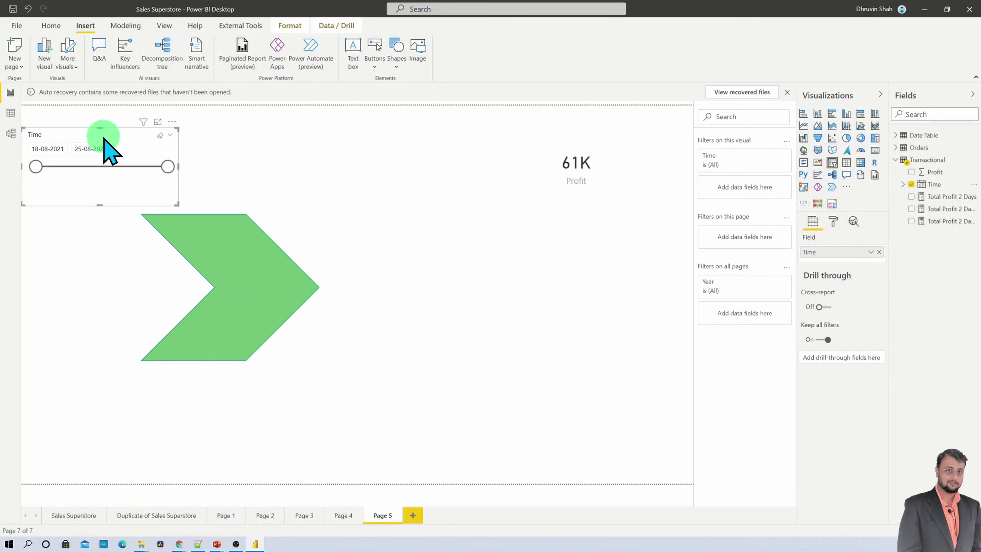
left_click_drag(103, 139, 379, 128)
Test the chevron's fill colour with the Time range ending at 22-08-2021 and 19-08-2021, and restore the end to 25-08-2021
left_click_drag(443, 156, 383, 157)
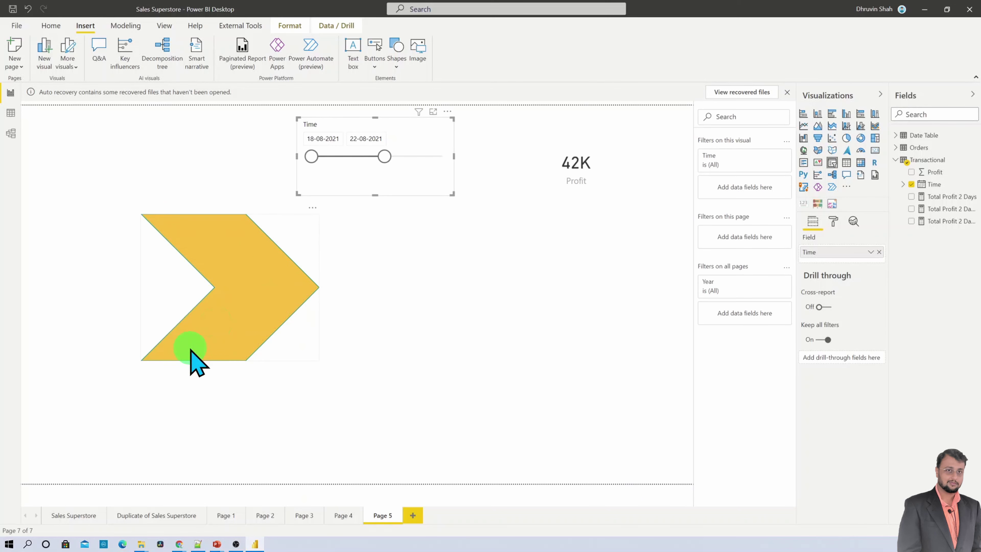
left_click_drag(384, 156, 327, 156)
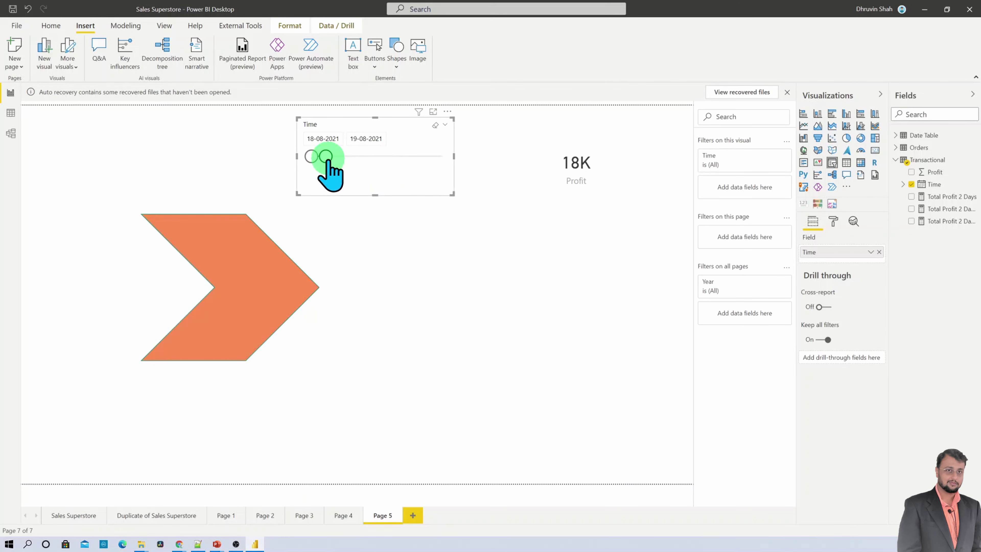
left_click_drag(326, 156, 443, 157)
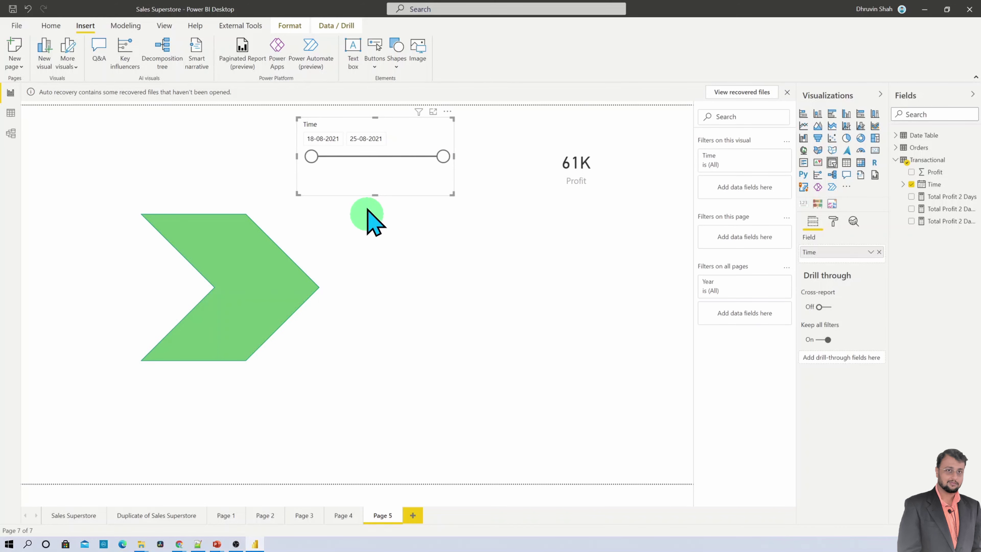
Insert a heart shape, place it beside the chevron and make it taller and narrower
left_click(400, 66)
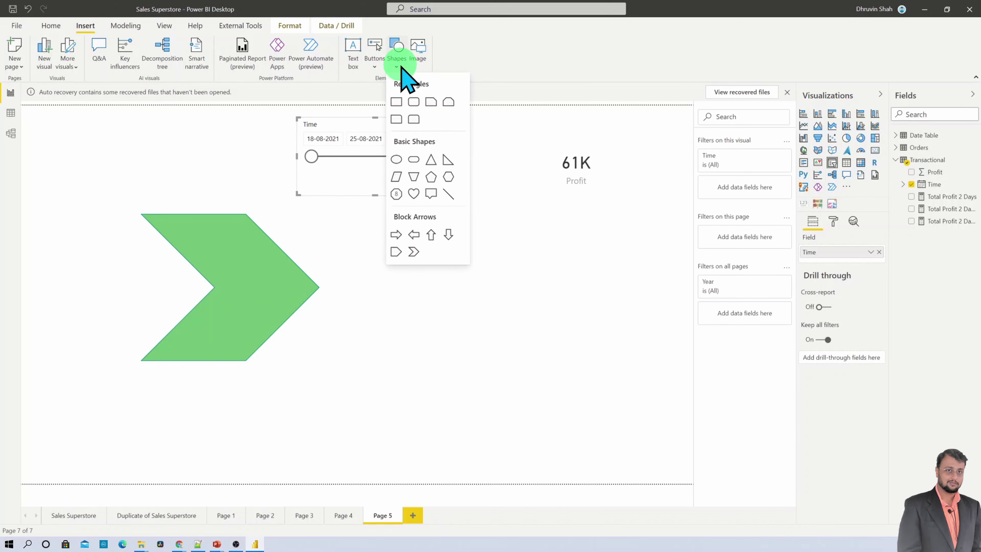
left_click(411, 200)
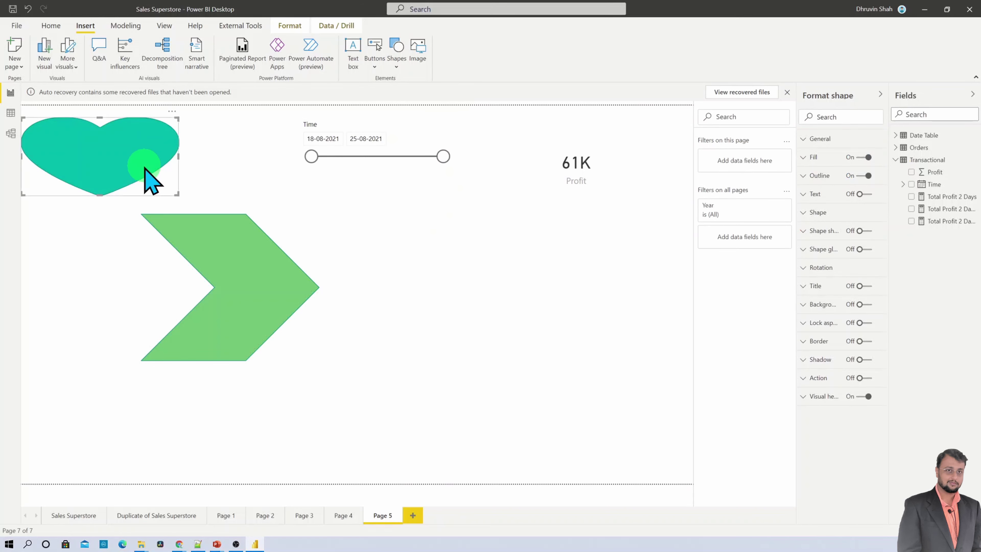
left_click_drag(144, 180, 495, 359)
left_click(405, 66)
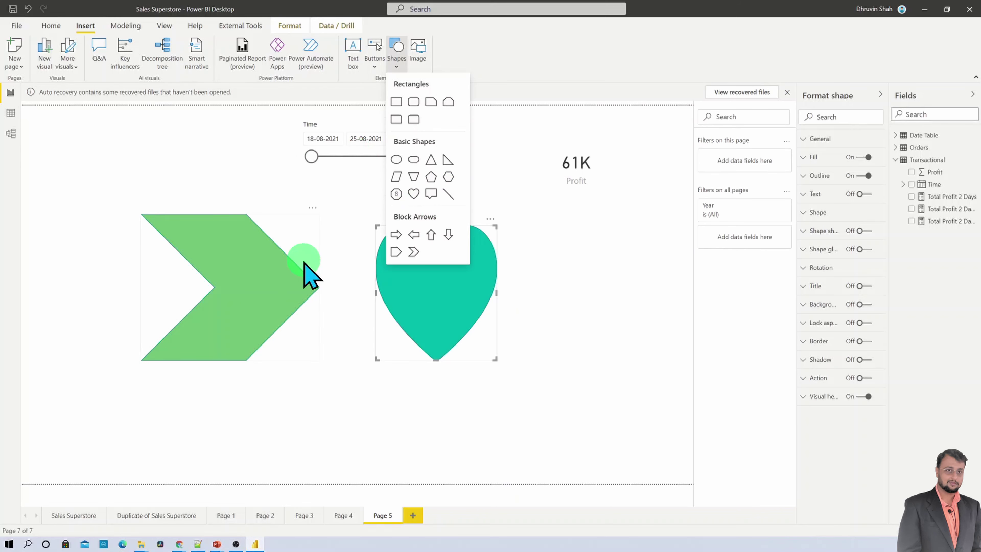
left_click(608, 235)
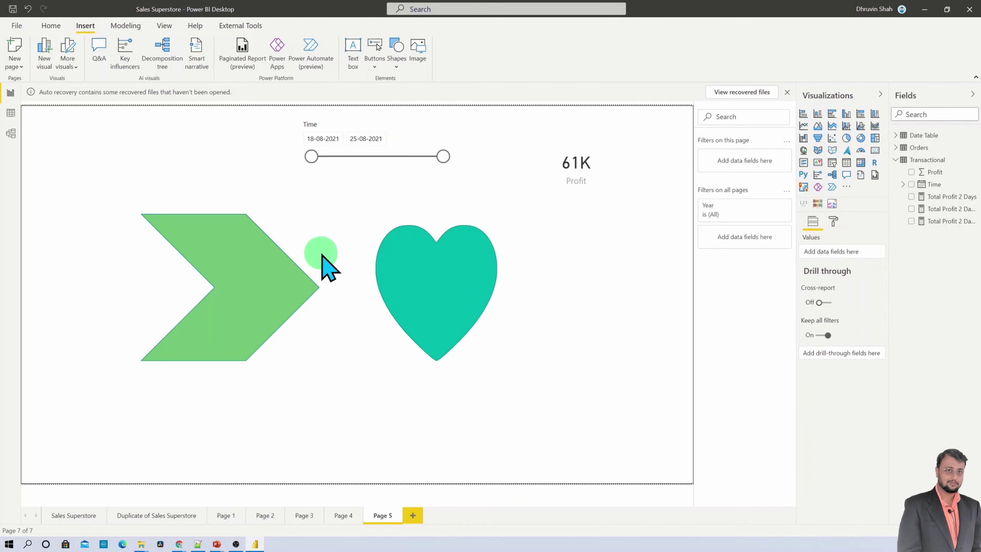
Turn on the chevron's text and base it on the field value of City from Orders, summarized as First
left_click(292, 247)
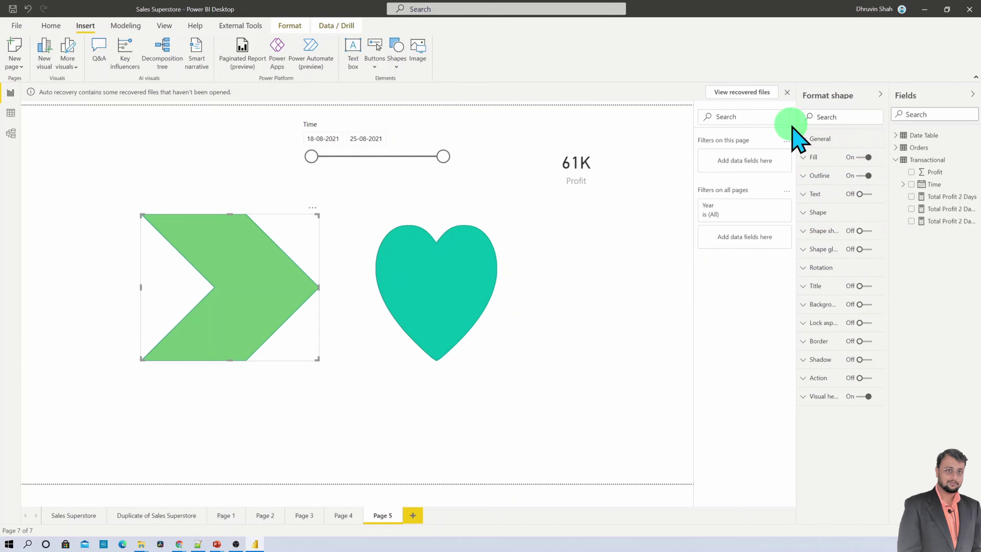
left_click(830, 195)
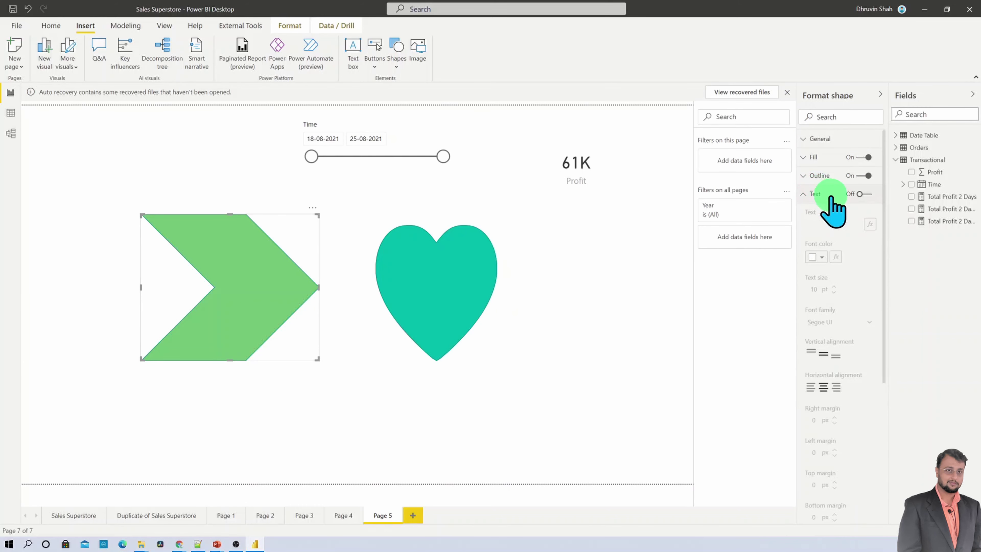
left_click(861, 194)
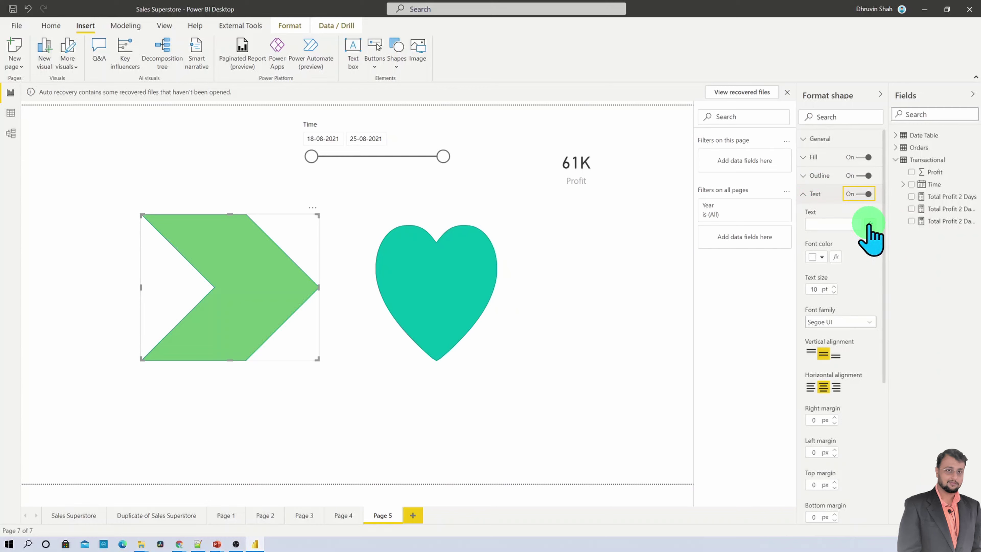
left_click(869, 224)
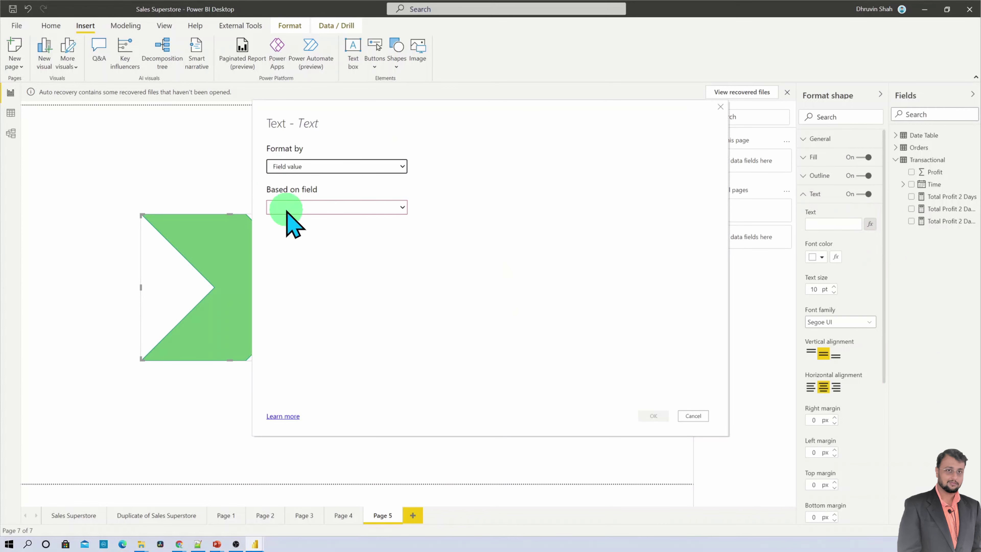
left_click(327, 208)
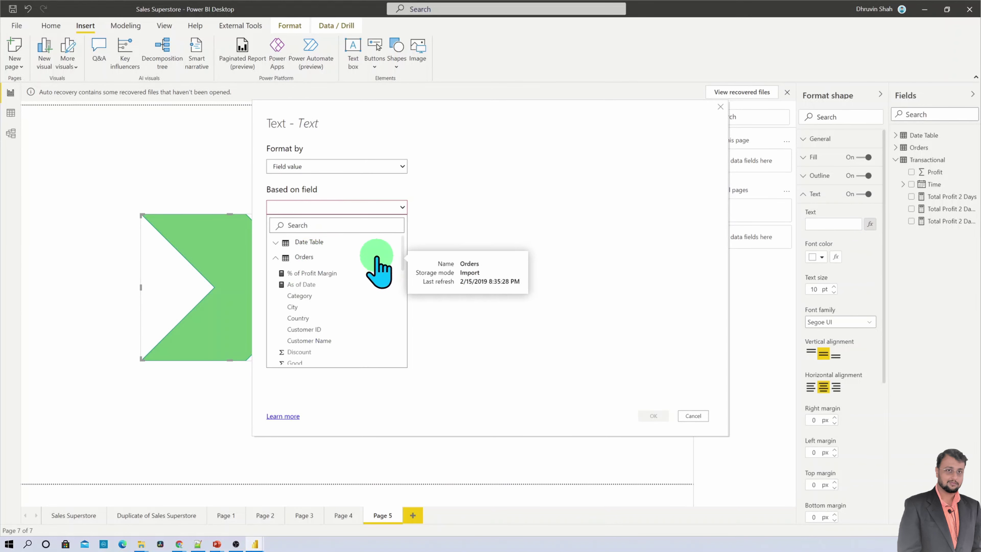
left_click(301, 308)
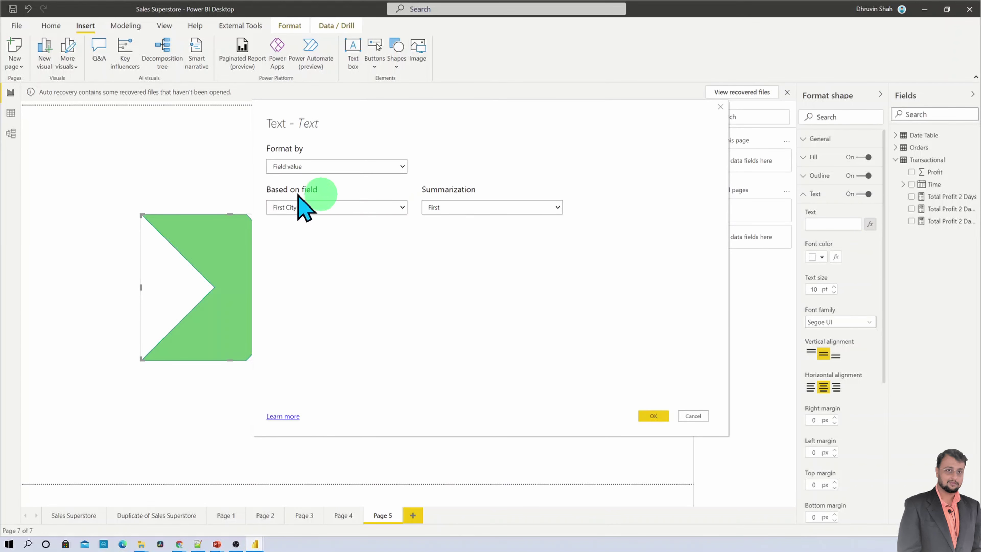
left_click(654, 417)
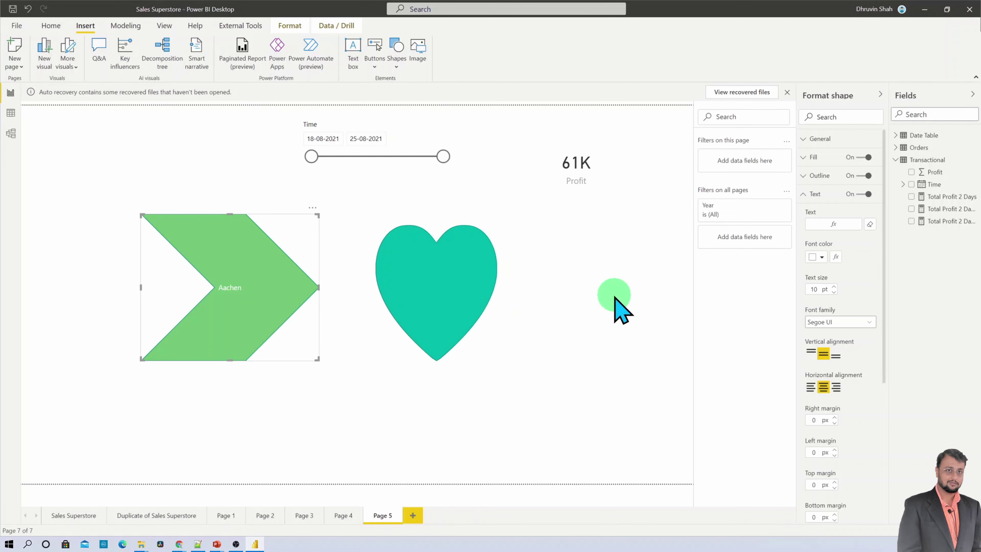